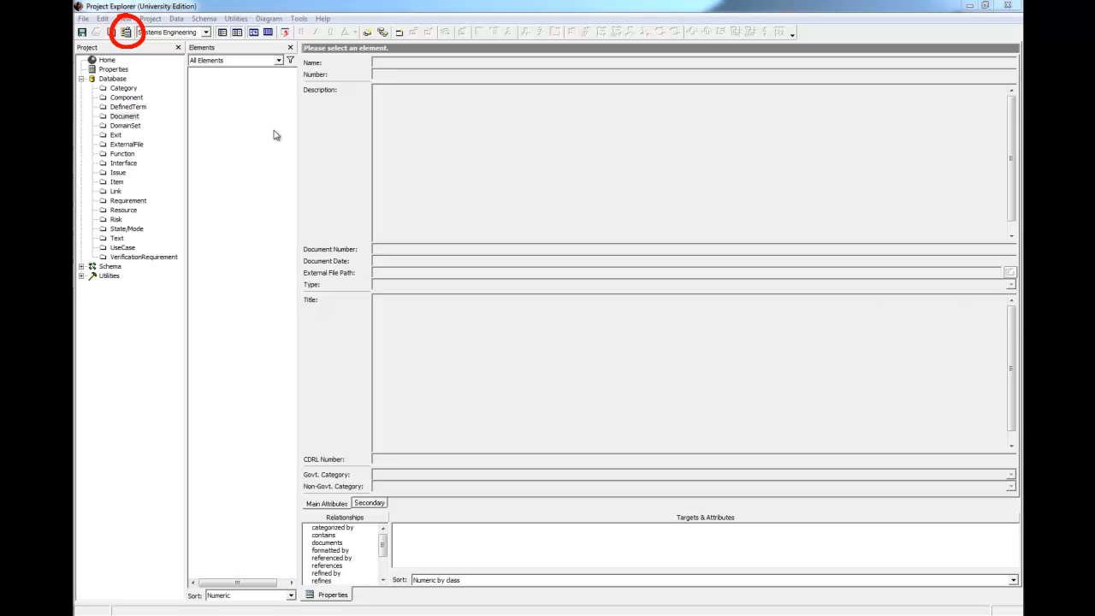
Step: Load AutoLinkSourceDocument from CORE 7 University > Data > Samples into the Element Extractor
left_click(126, 32)
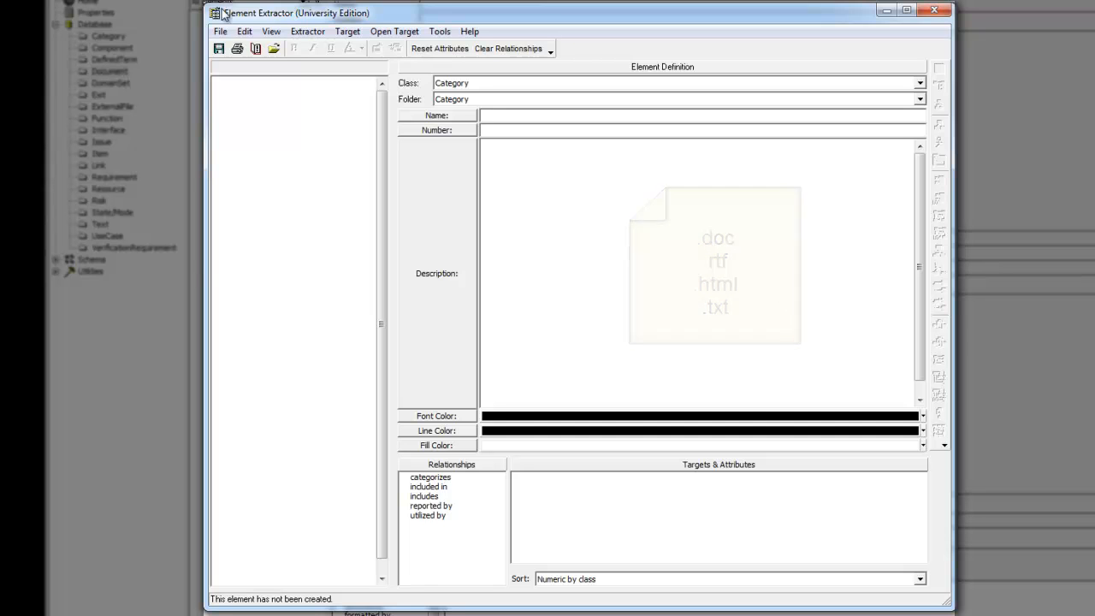
left_click(272, 49)
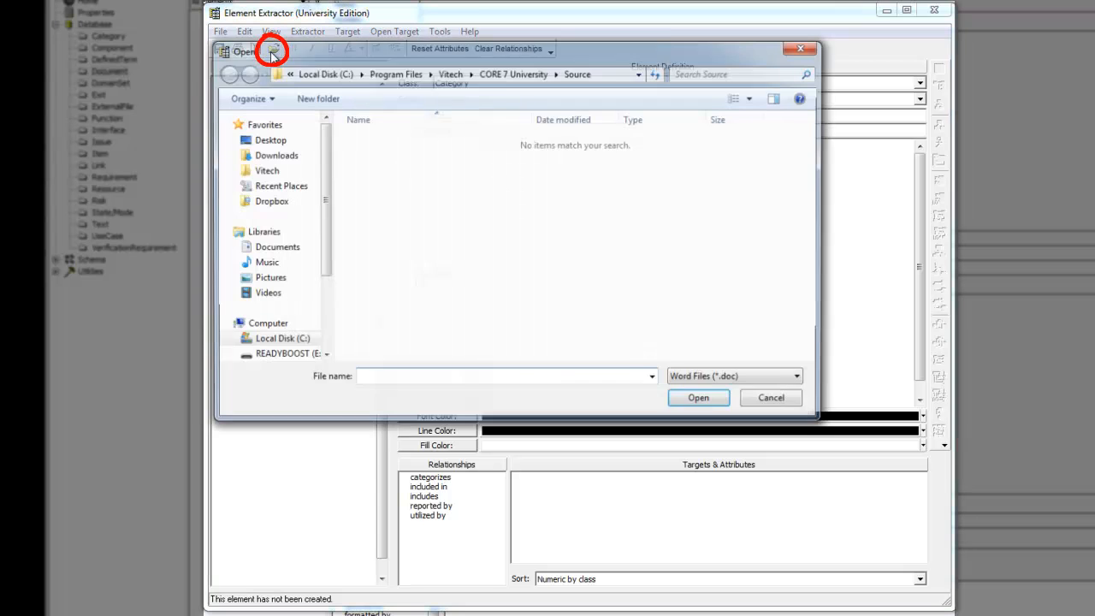
left_click(495, 76)
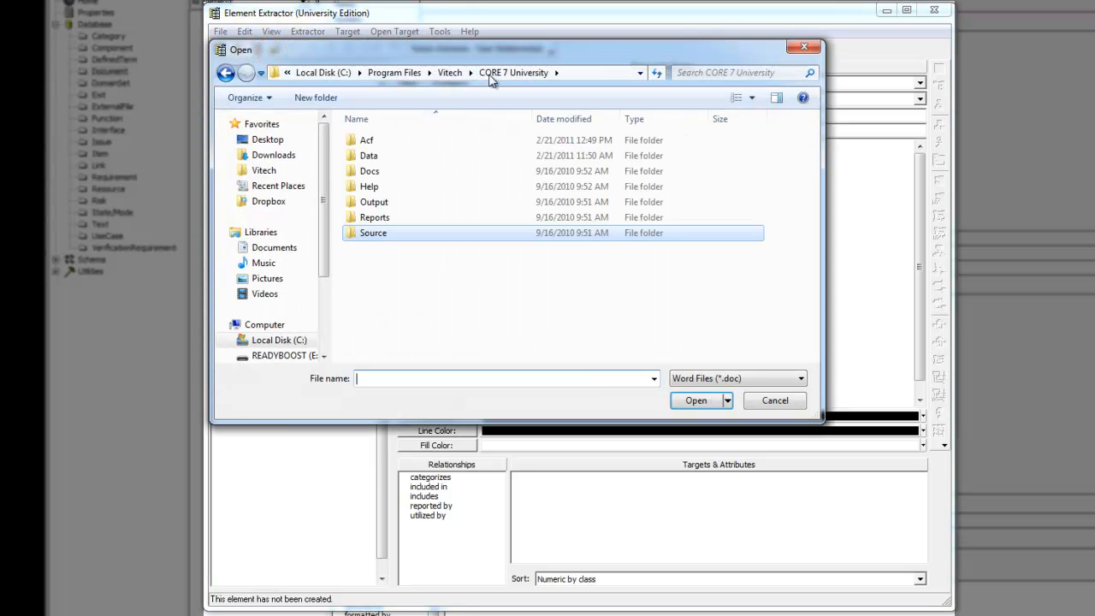
double_click(384, 161)
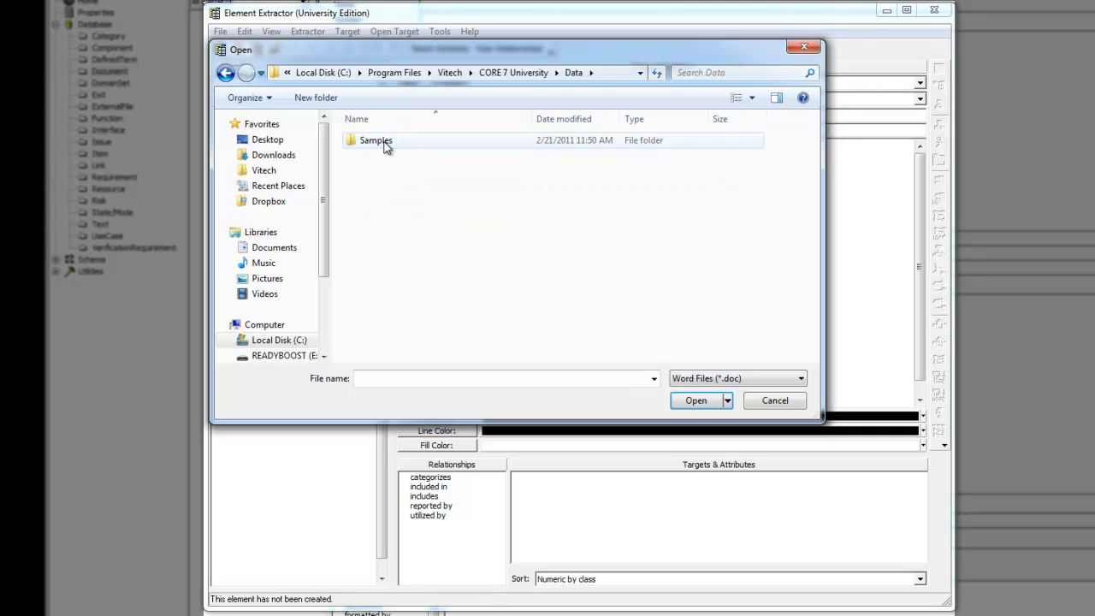
double_click(385, 144)
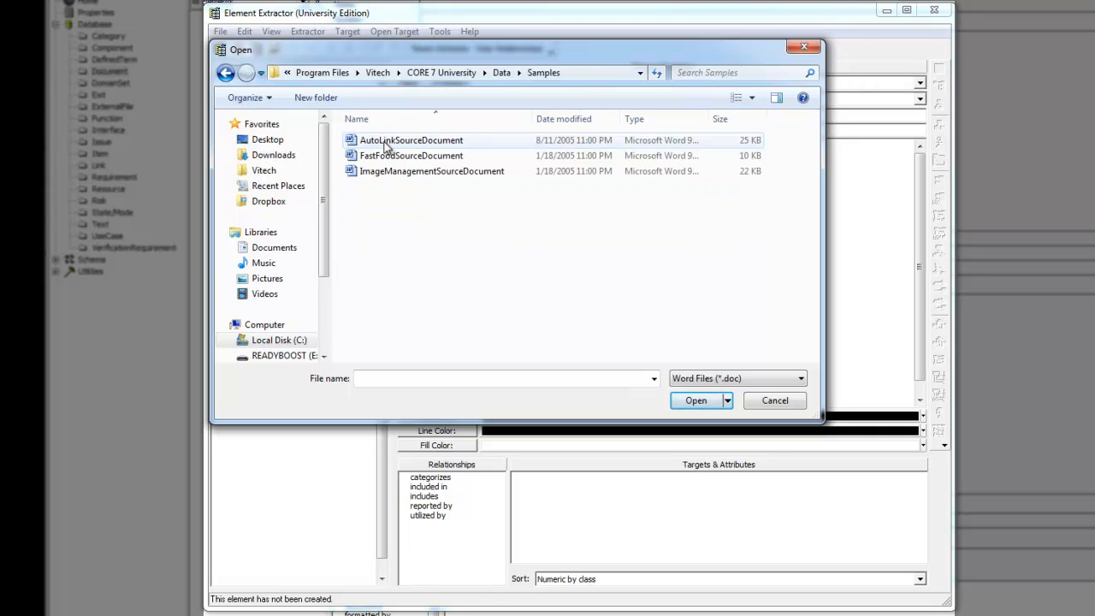
left_click(392, 145)
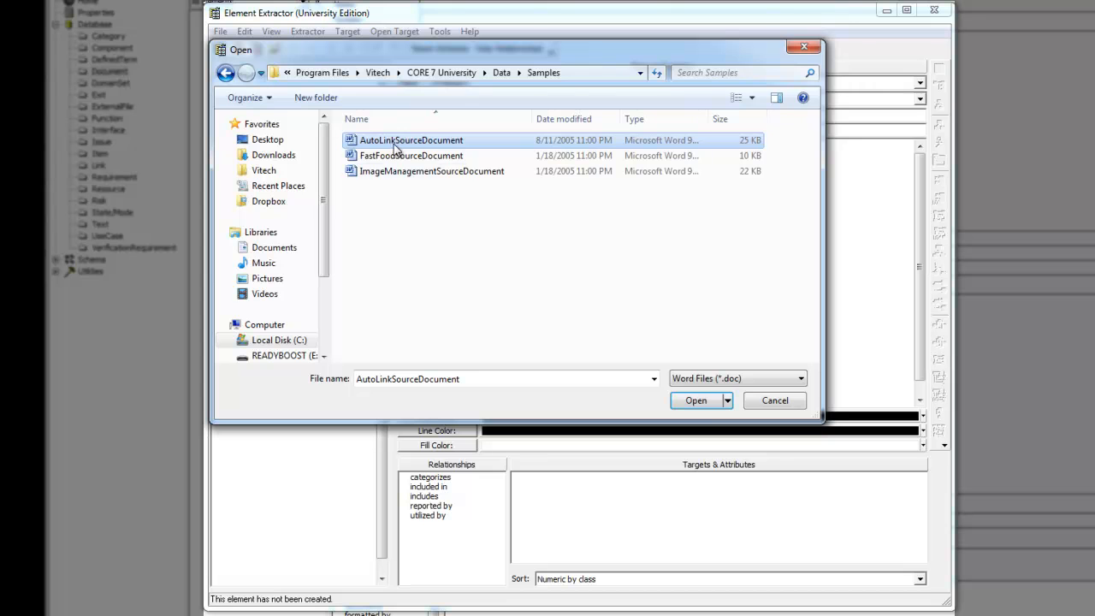
left_click(710, 402)
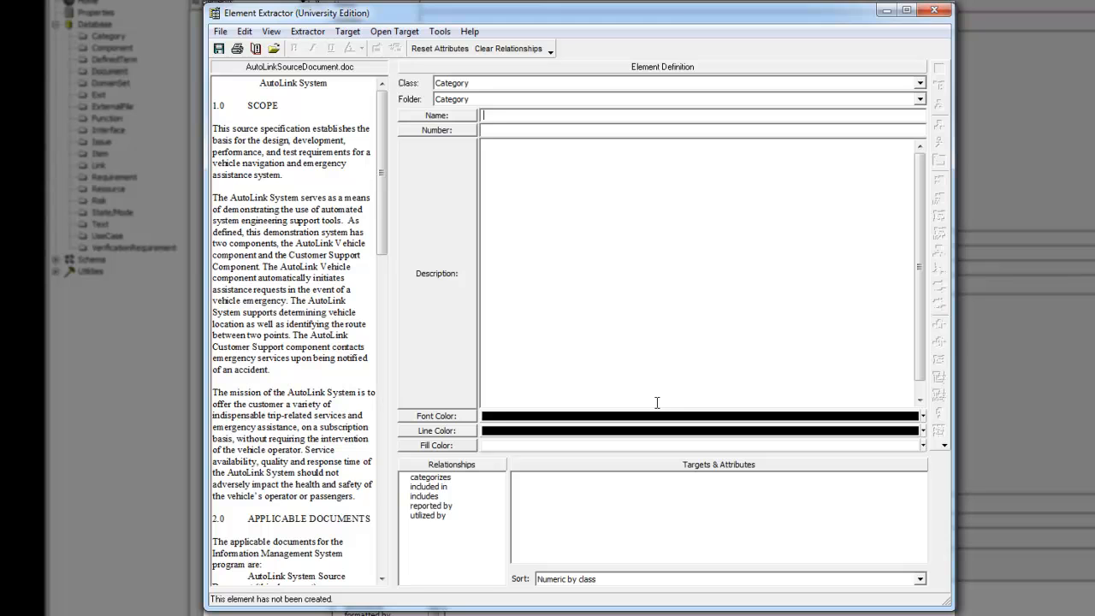
Step: Set the extractor's element Class to Document
left_click(456, 85)
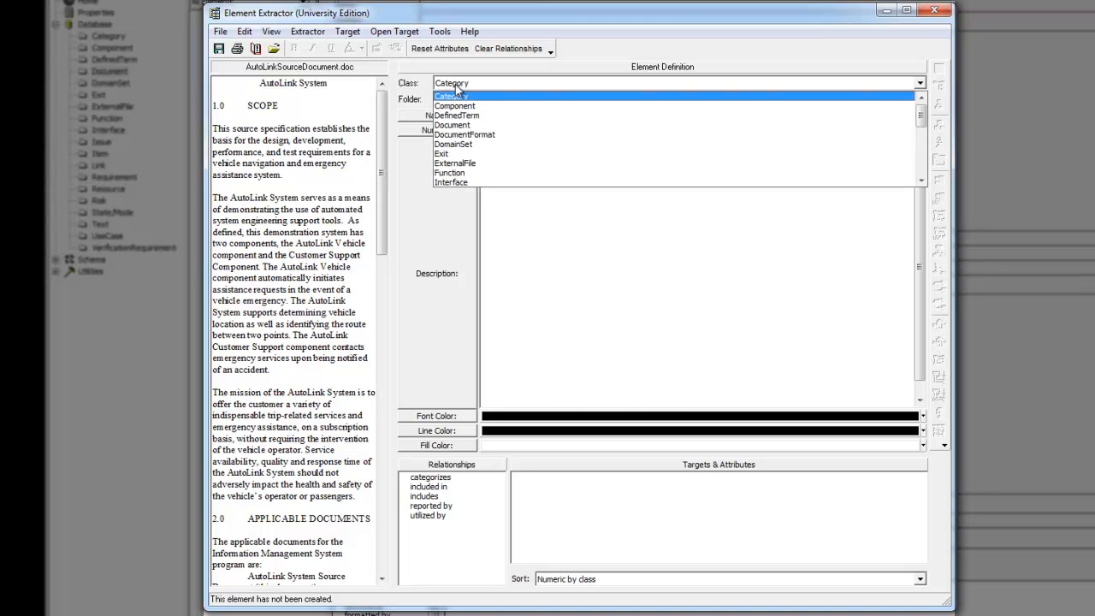
left_click(459, 126)
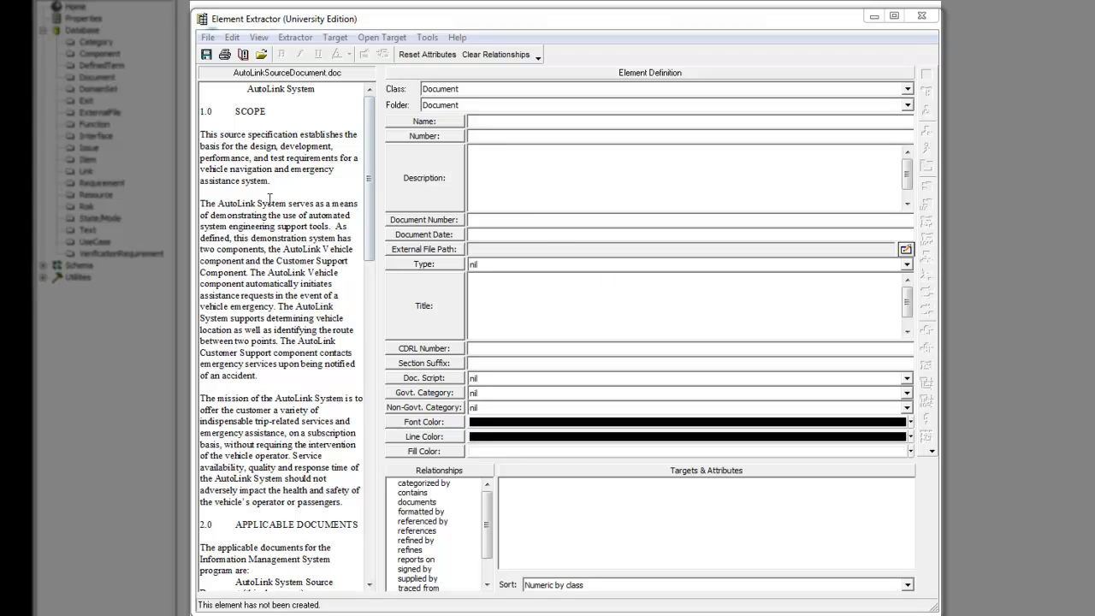
Step: Use the scope paragraph as the description and name the Document 'AutoLink System Requirements Document'
left_click_drag(271, 181, 408, 169)
key("ctrl+c")
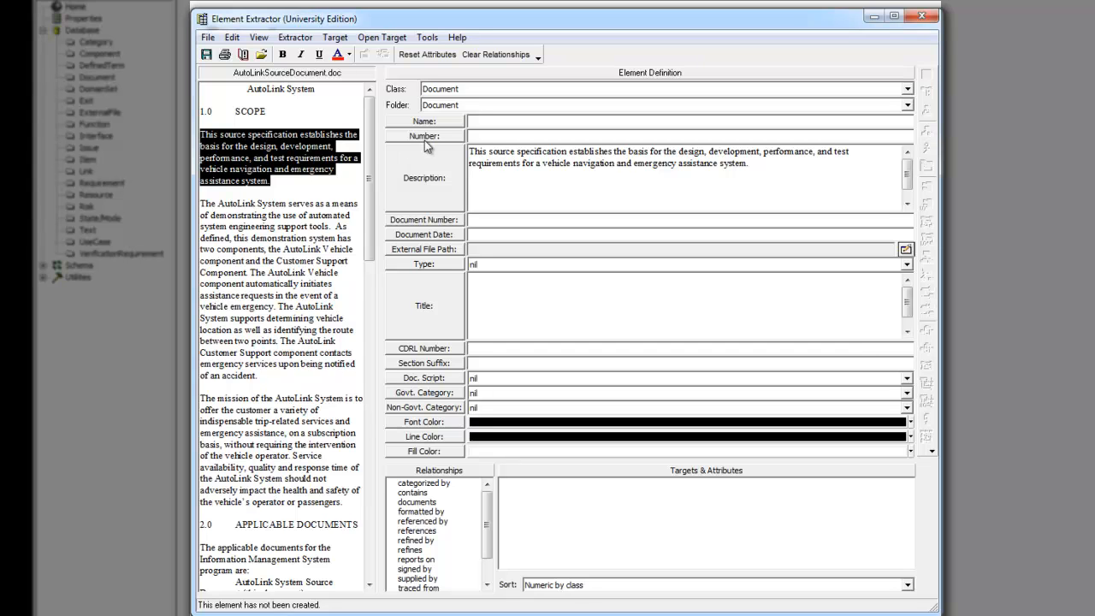
left_click(480, 121)
key("ctrl+v")
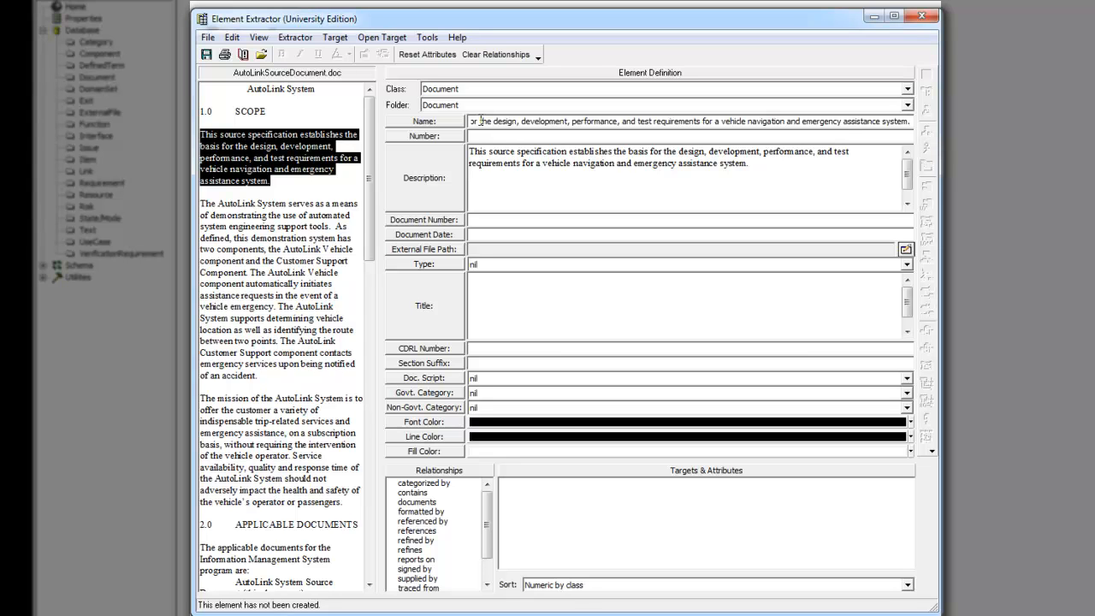
key("ctrl+a")
key("Delete")
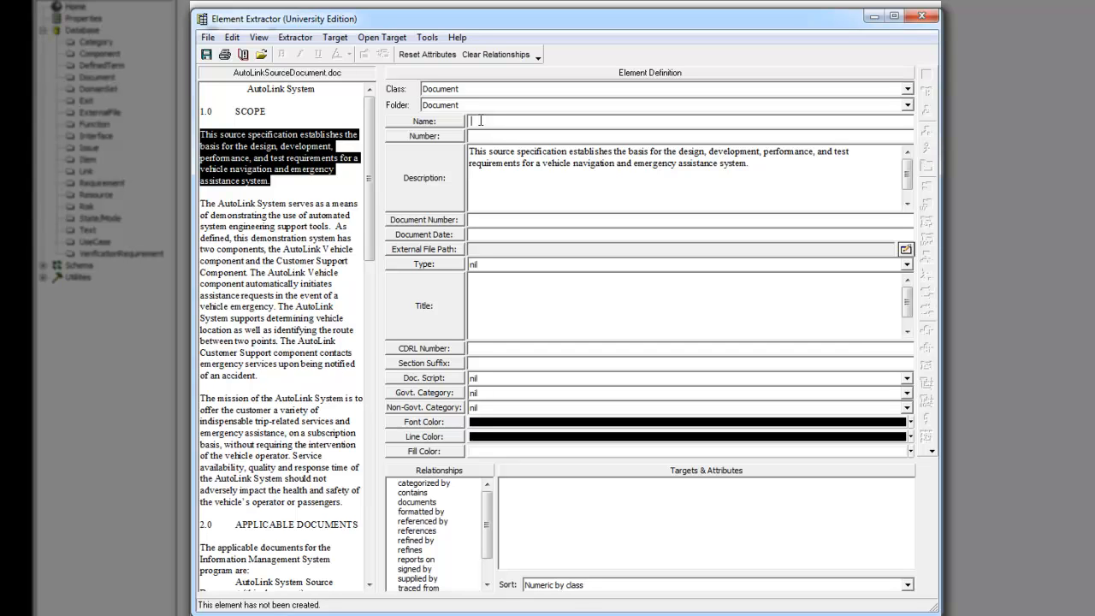
type("AutoLink System Requirements Document")
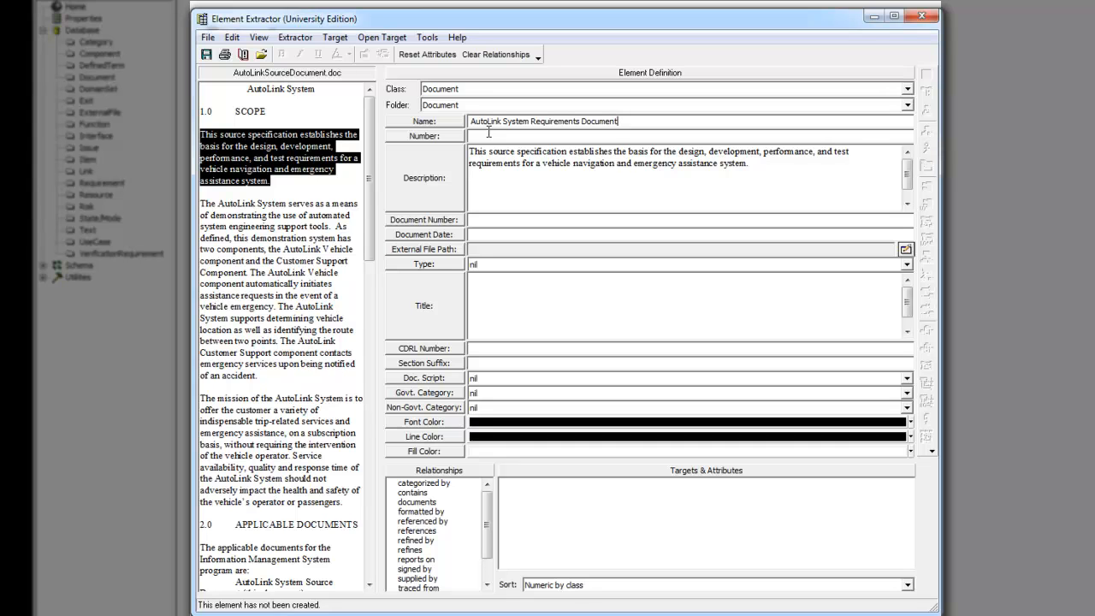
Step: Choose System Requirements Document as the document's Type
left_click(492, 266)
scroll(492, 289, "down", 6)
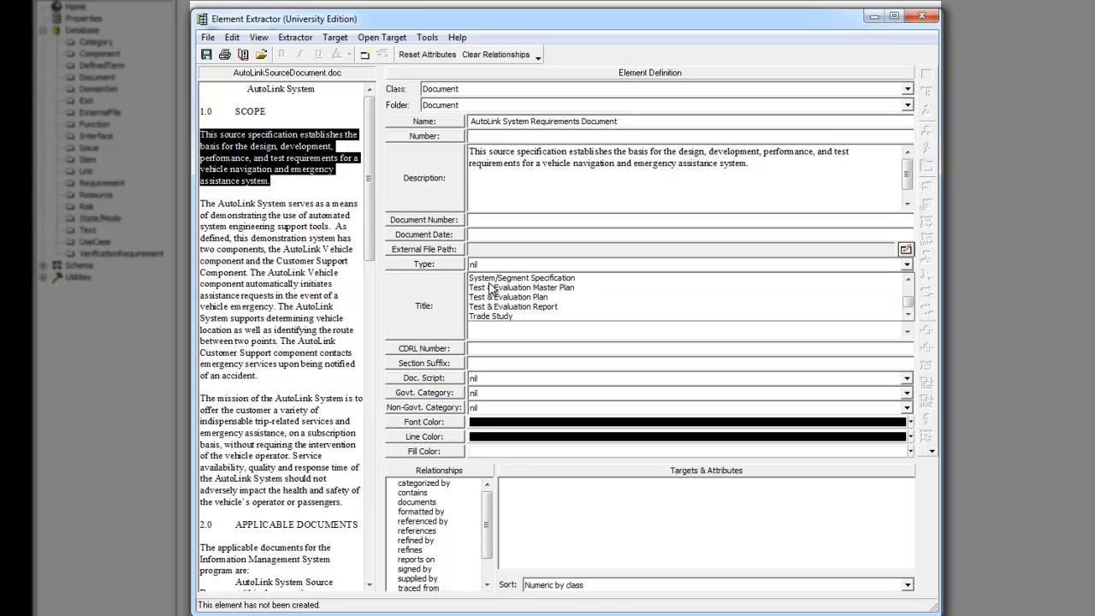
scroll(492, 290, "up", 3)
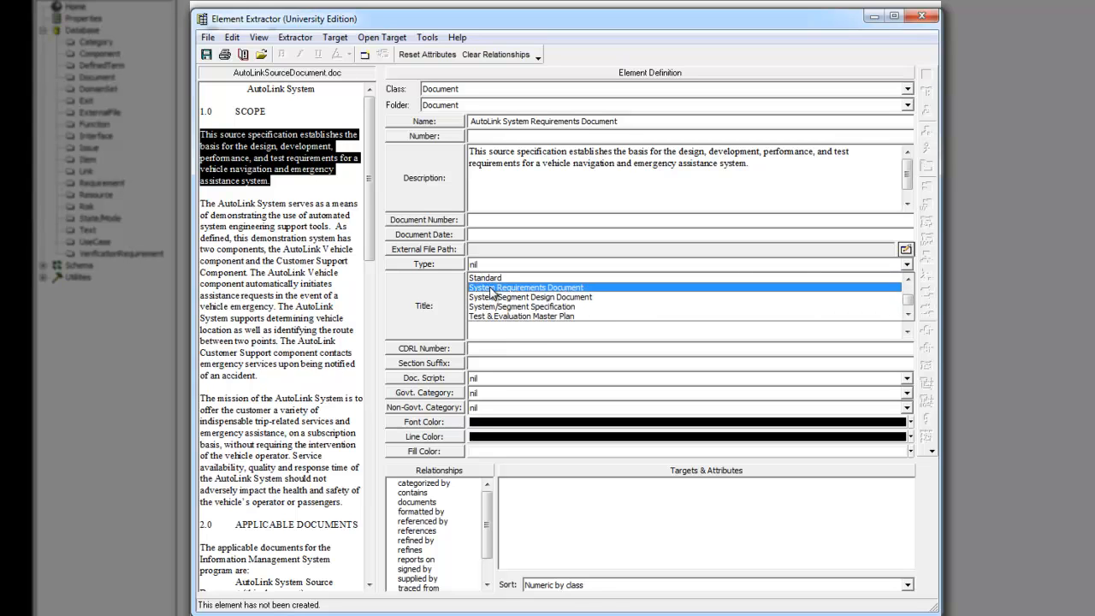
left_click(492, 288)
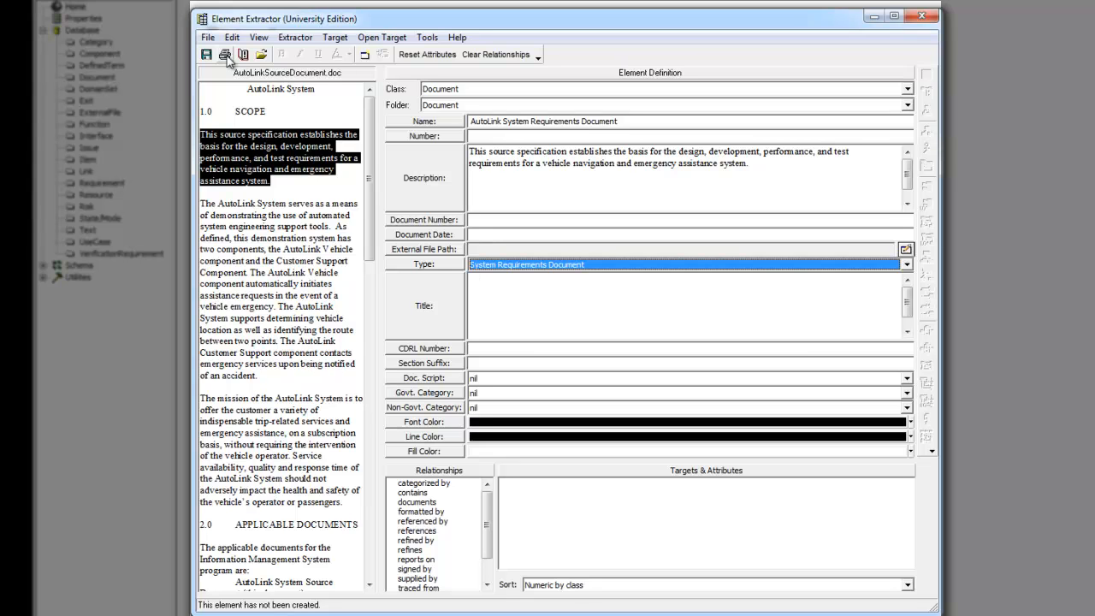
Step: Create the AutoLink System Requirements Document element, then reset the extractor's attributes
left_click(366, 56)
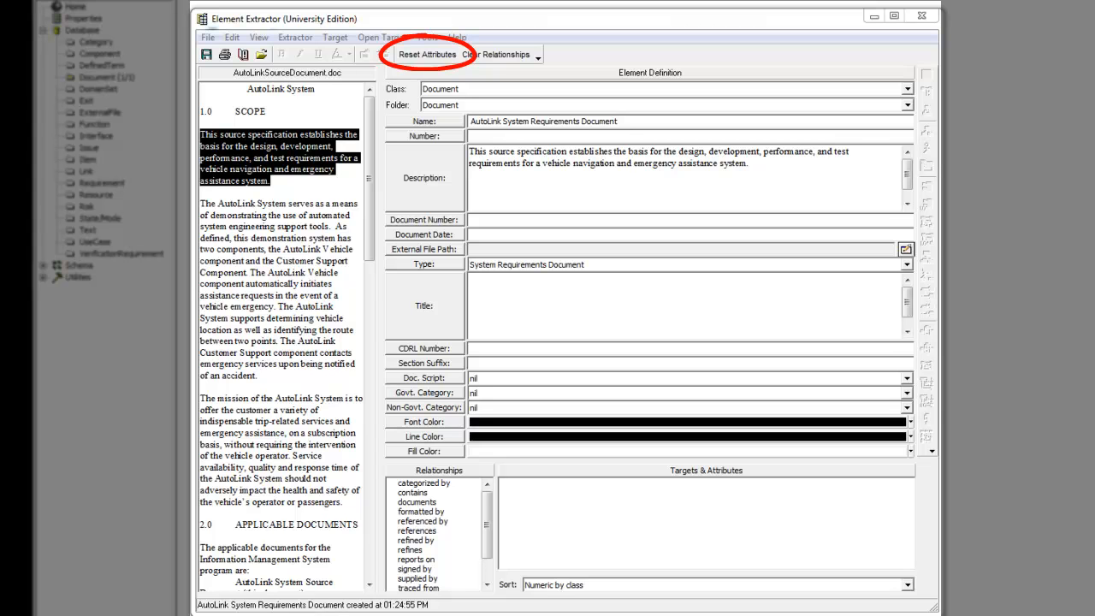
left_click(427, 55)
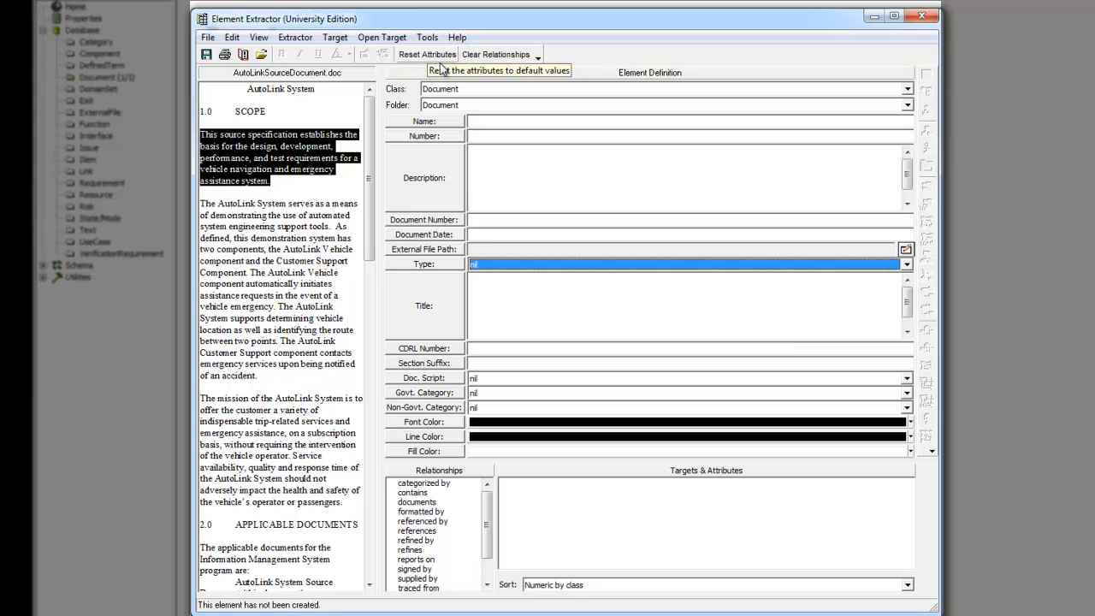
left_click(446, 88)
Step: Set Class to Requirement and scroll the source to select the 3.1 Specific Requirements heading
scroll(451, 130, "down", 2)
scroll(451, 130, "down", 2)
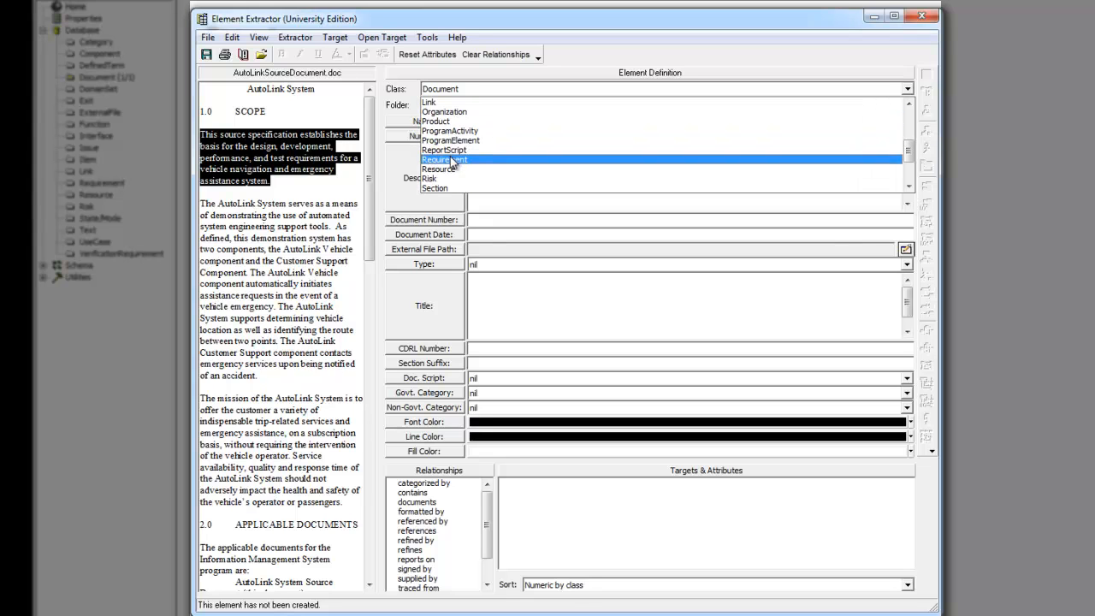
left_click(451, 160)
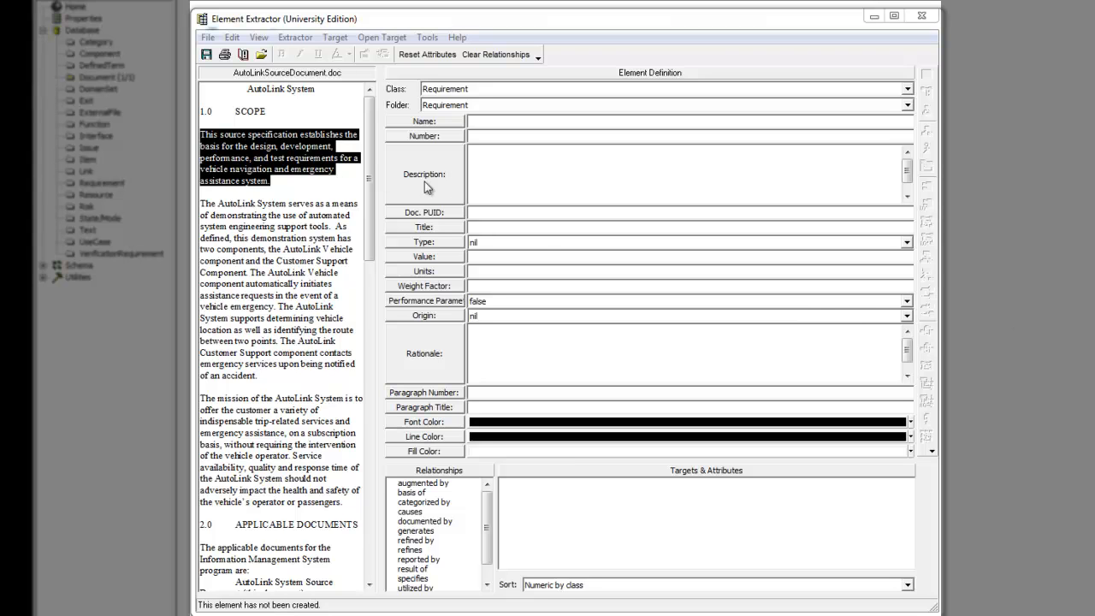
left_click_drag(369, 185, 366, 363)
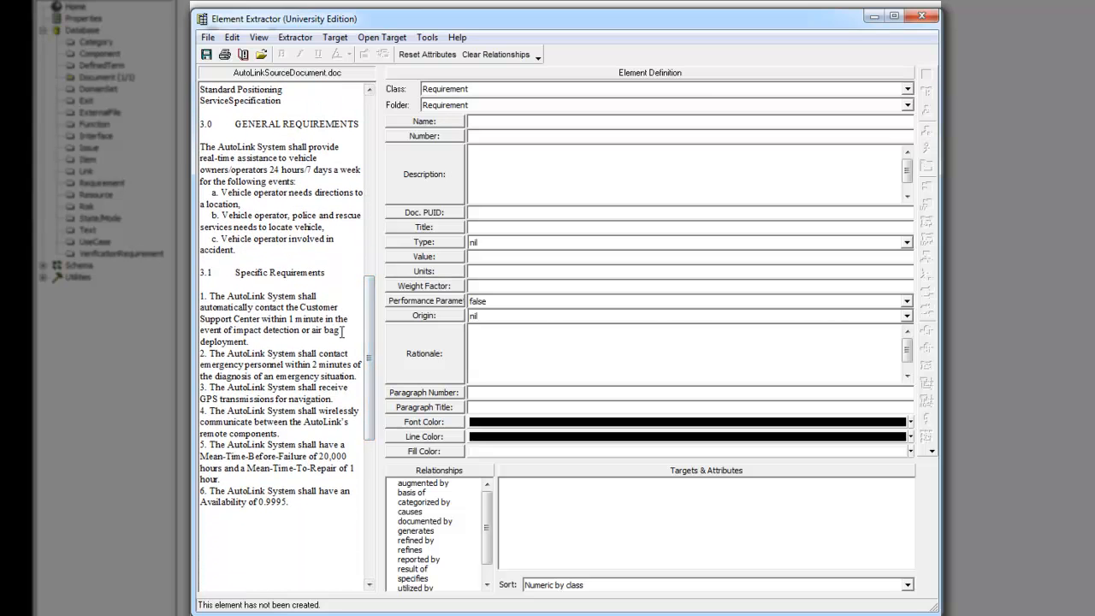
left_click_drag(236, 272, 328, 272)
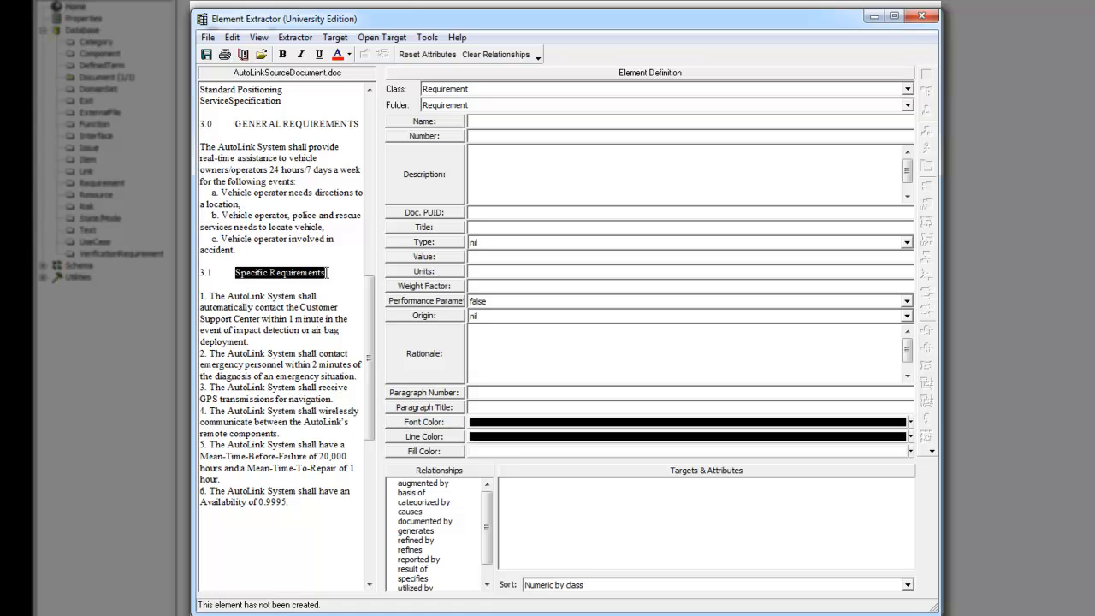
Step: Name the requirement Specific Requirements, number it OPD.1, and select requirement items 1–6
left_click(406, 123)
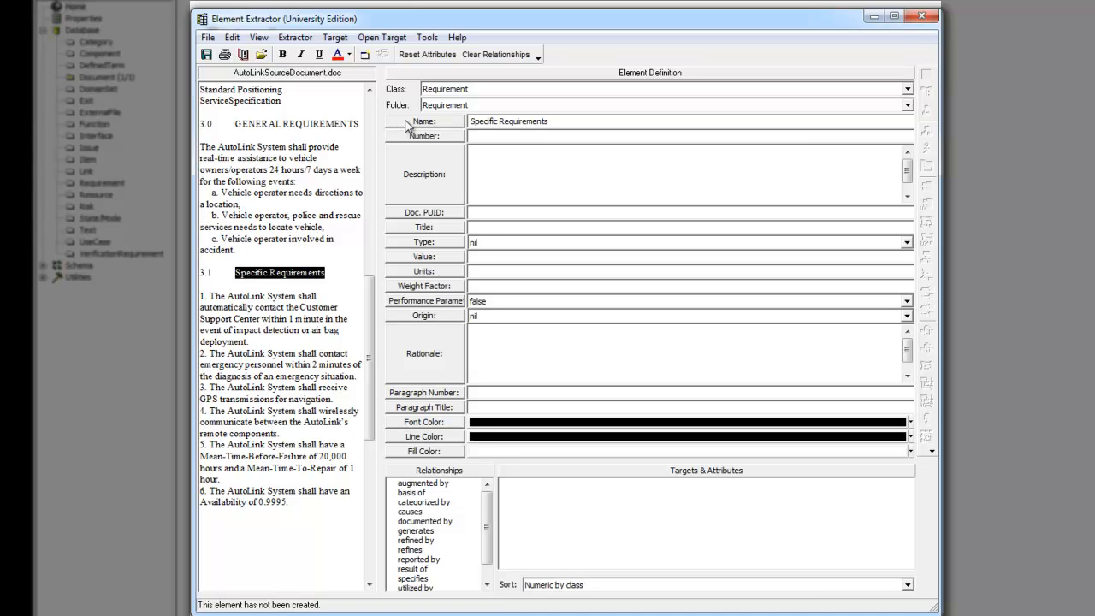
left_click(479, 136)
type("OPD")
type(".1")
left_click(200, 298)
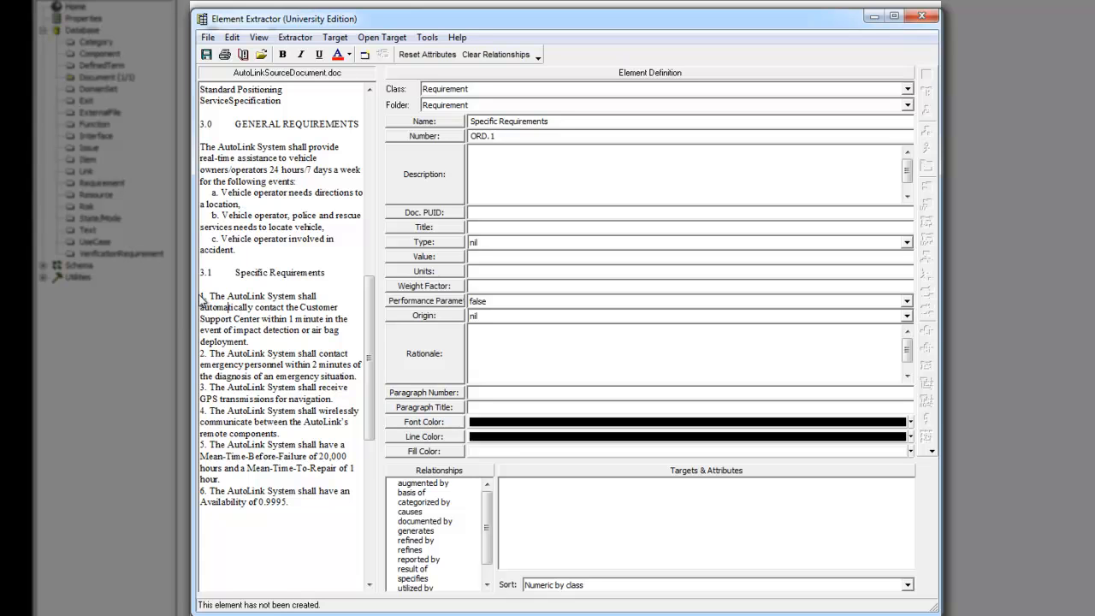
left_click_drag(200, 296, 408, 182)
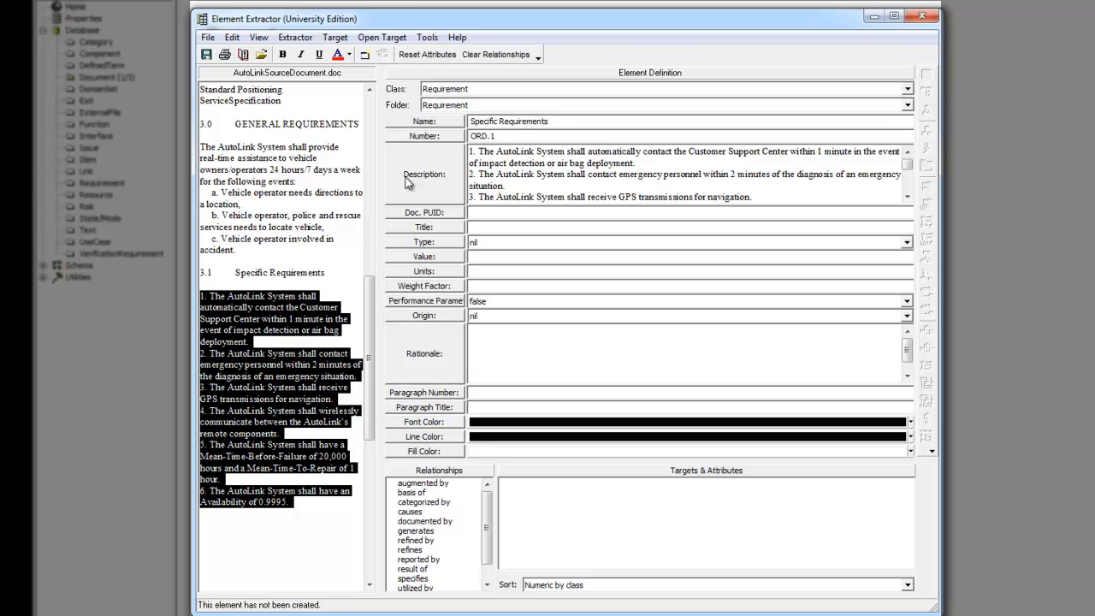
Step: Set the requirement Type to Composite and Origin to Originating
left_click(481, 243)
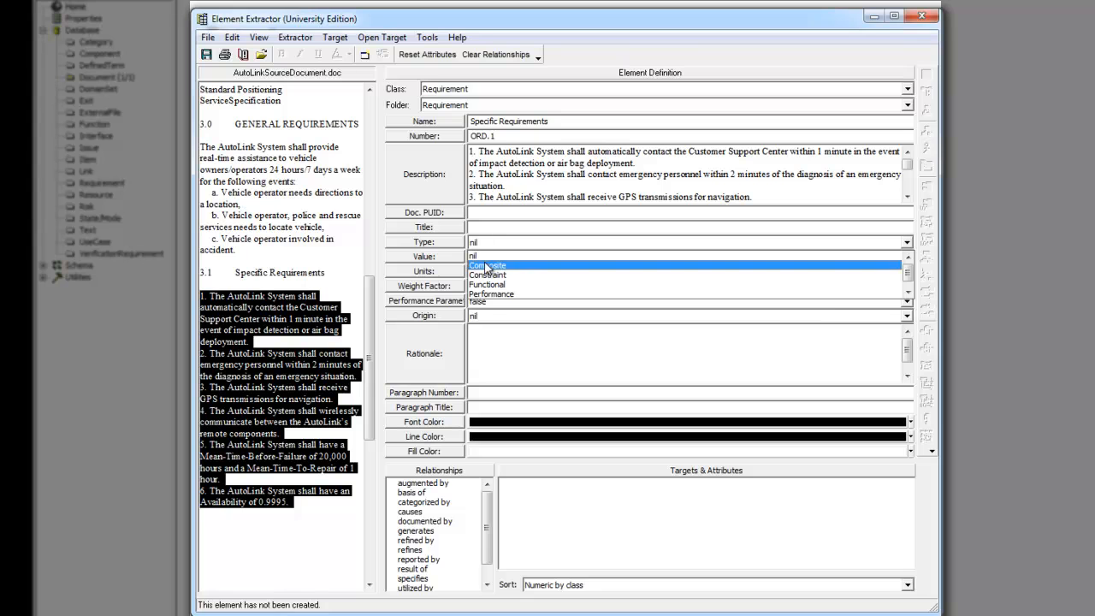
left_click(485, 266)
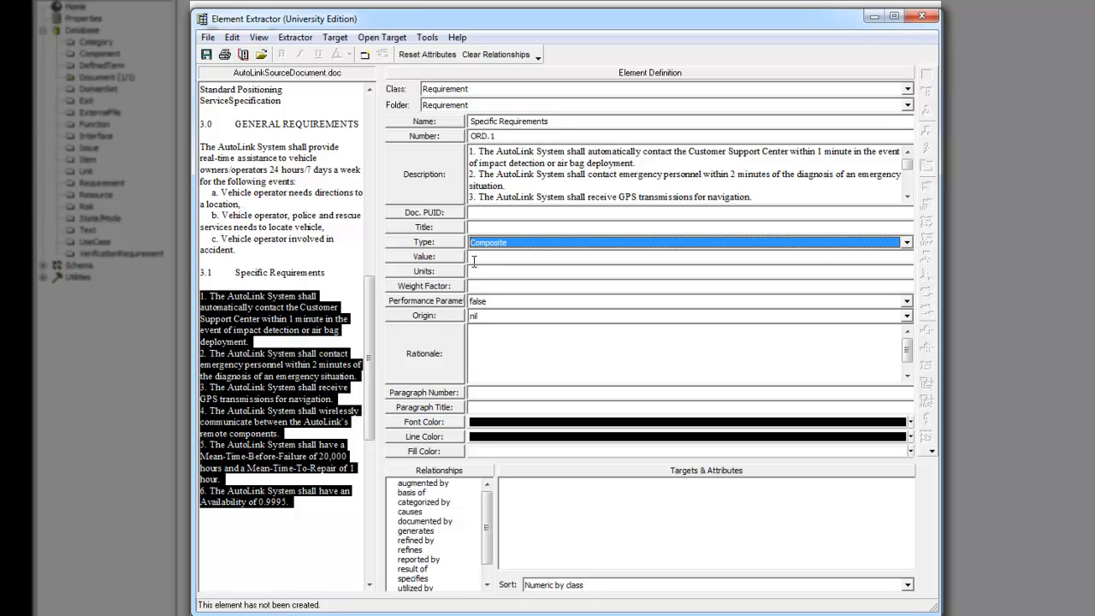
left_click(484, 316)
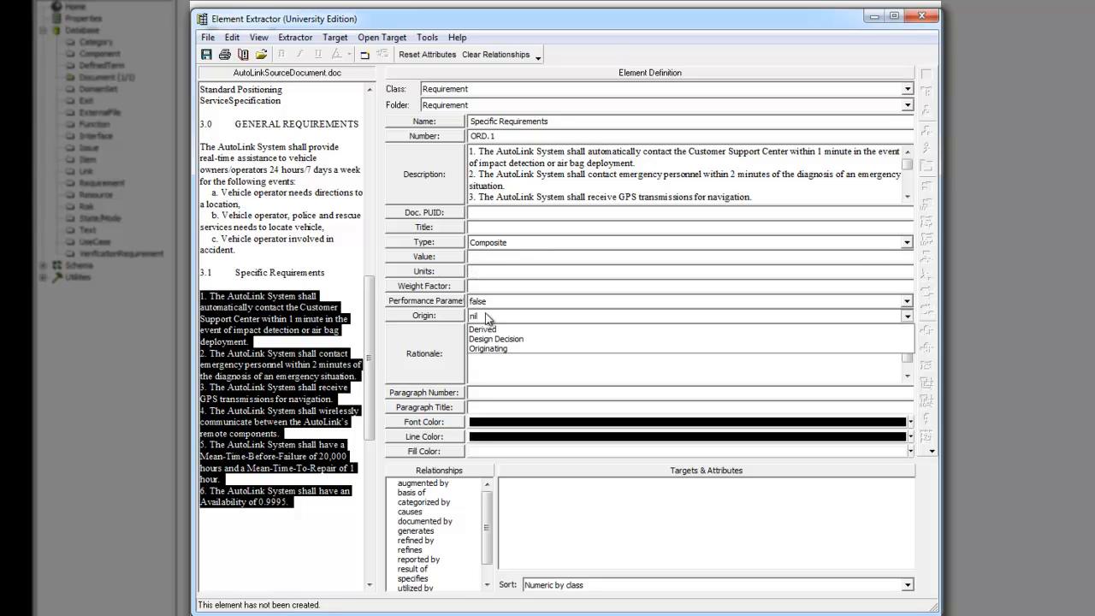
left_click(490, 357)
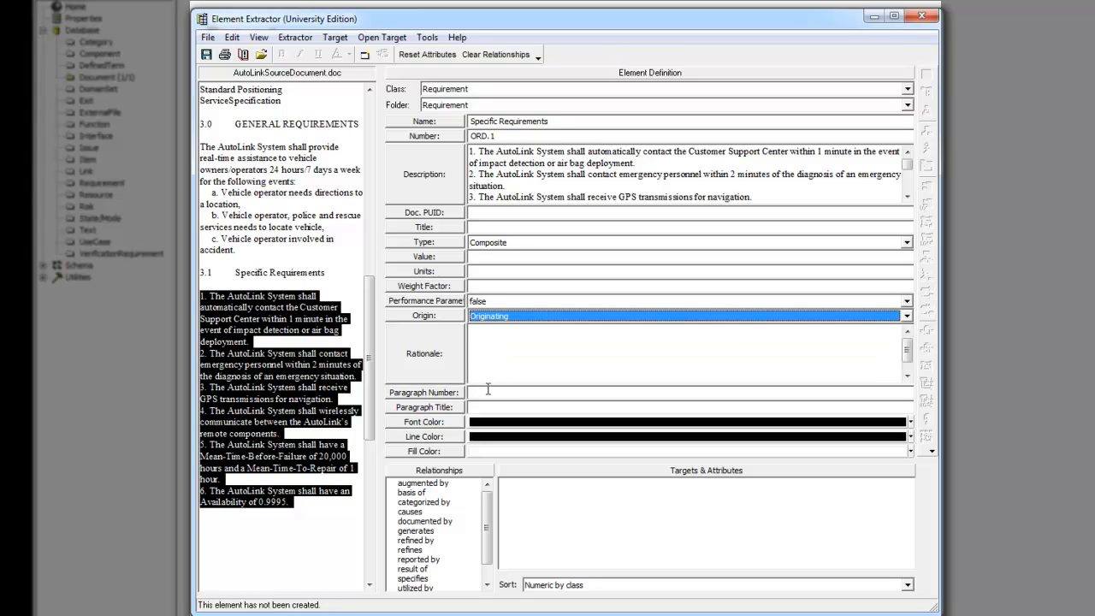
Step: Enter Paragraph Number 3.1 and select the Specific Requirements heading for the title
left_click(487, 391)
type("3.1")
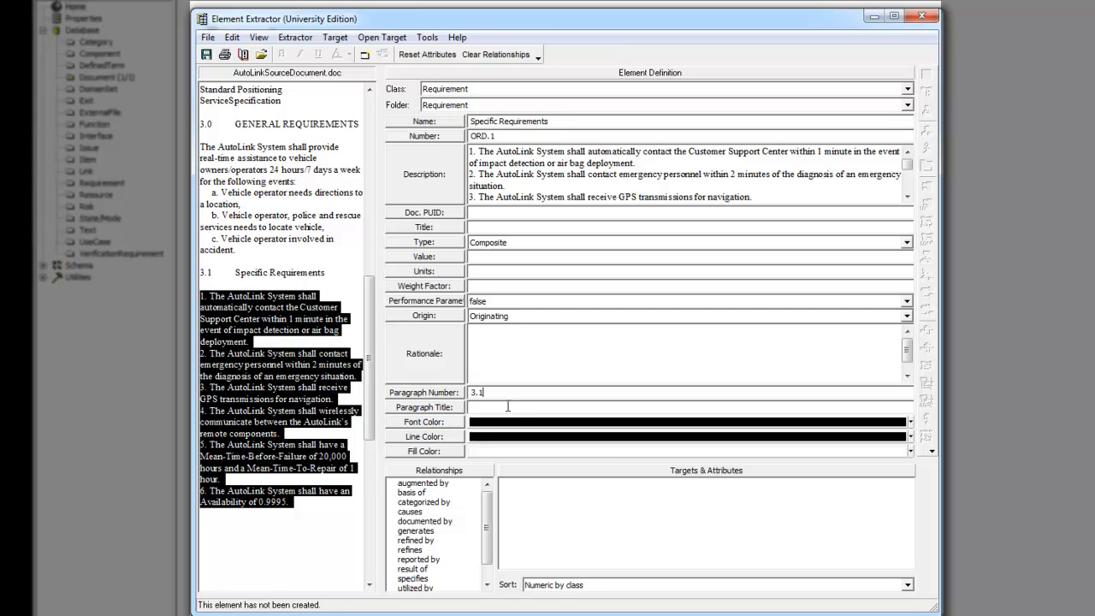
left_click(520, 406)
left_click_drag(236, 272, 330, 273)
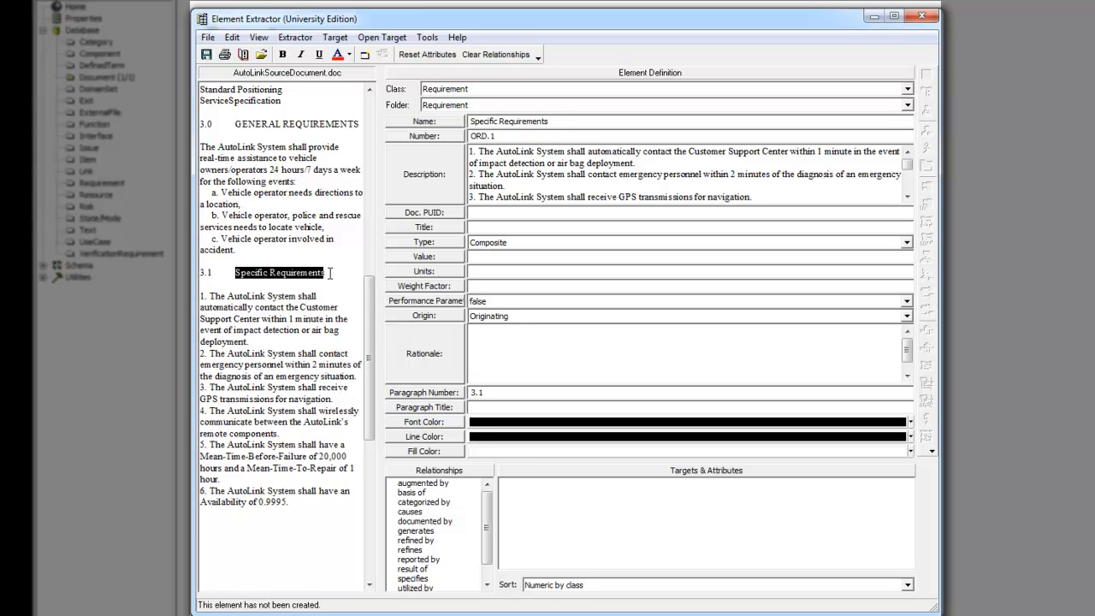
Step: Fill the Paragraph Title with the selected heading 'Specific Requirements'
left_click(427, 408)
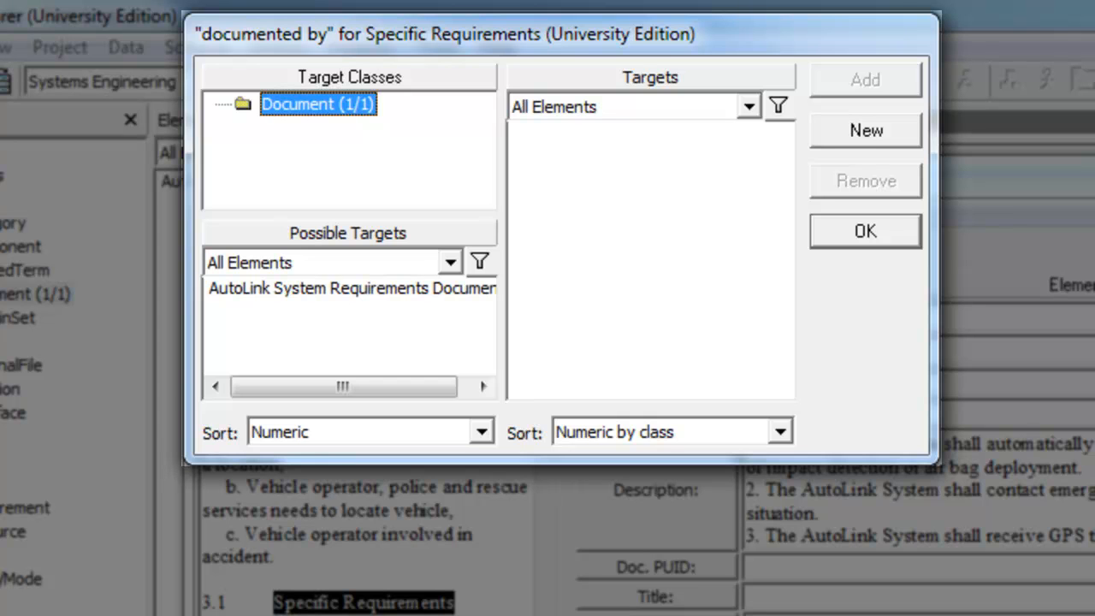
Step: Link AutoLink System Requirements Document as 'documented by' target and create the requirement element
left_click(289, 290)
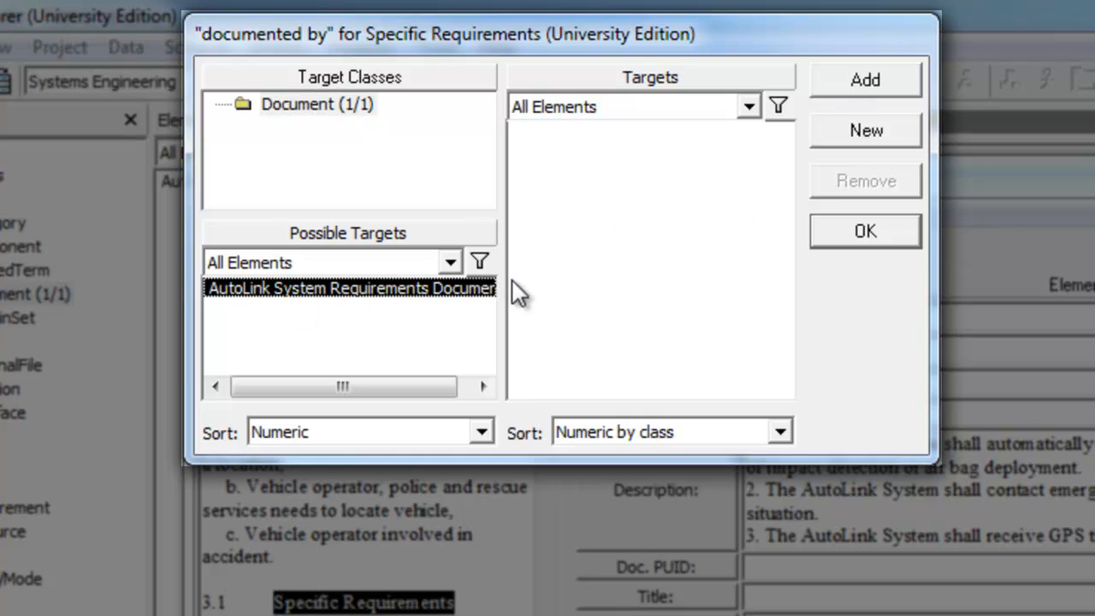
left_click(857, 82)
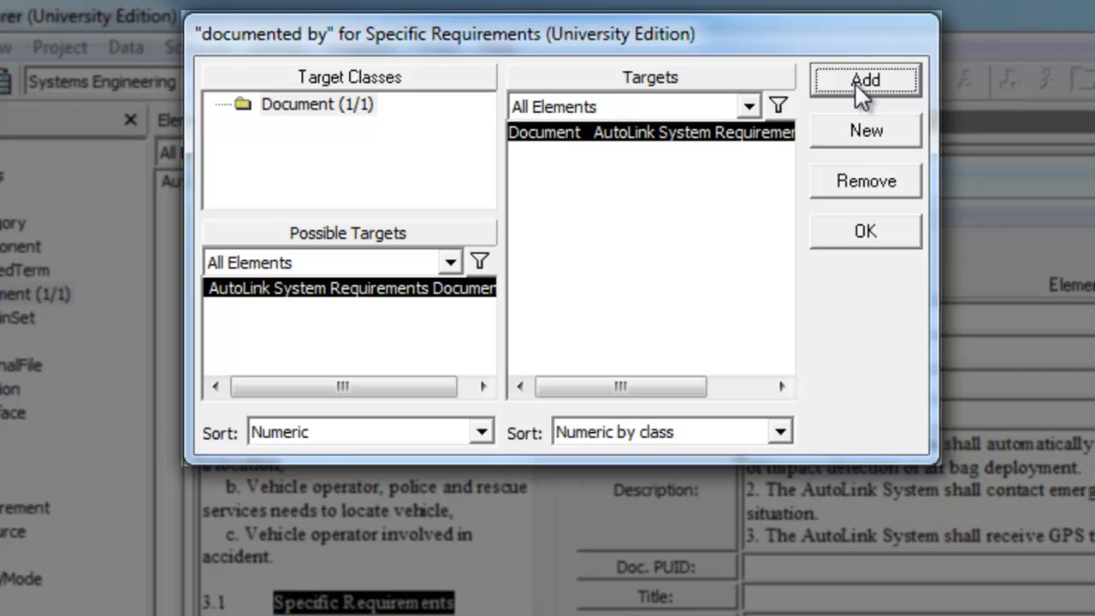
left_click(866, 235)
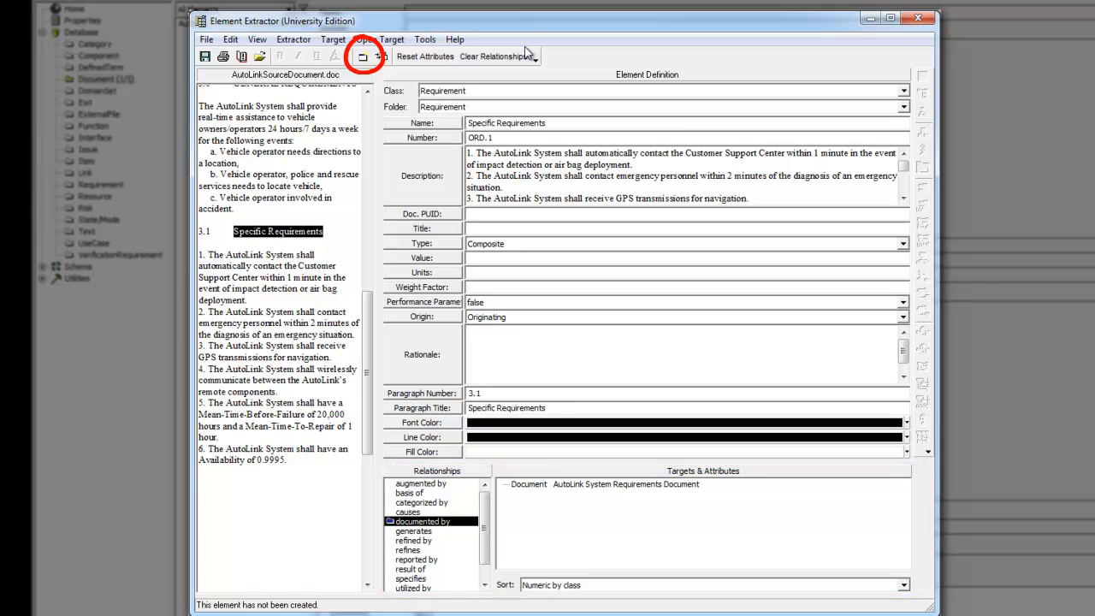
left_click(367, 59)
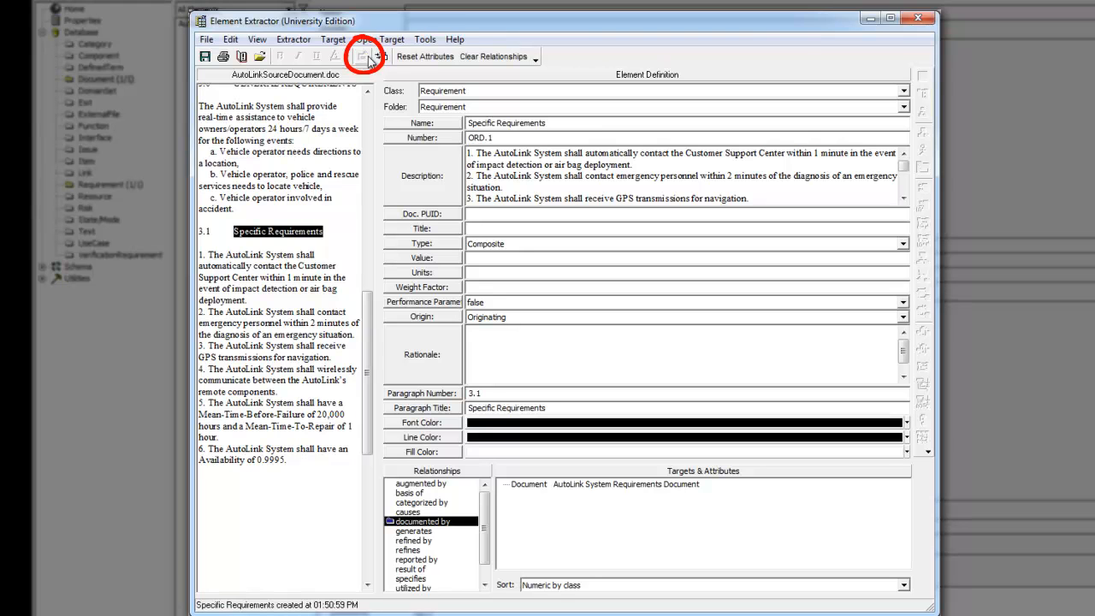